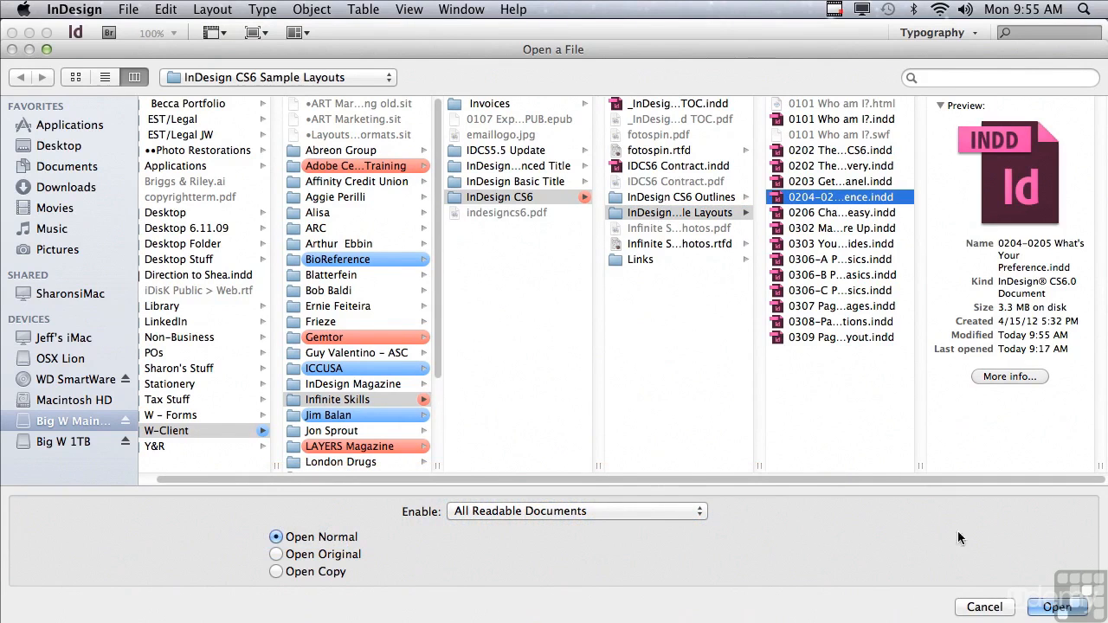
# Open the document 0204–0205 What's Your Preference.indd from the InDesign CS6 Sample Layouts folder
pyautogui.press('Return')
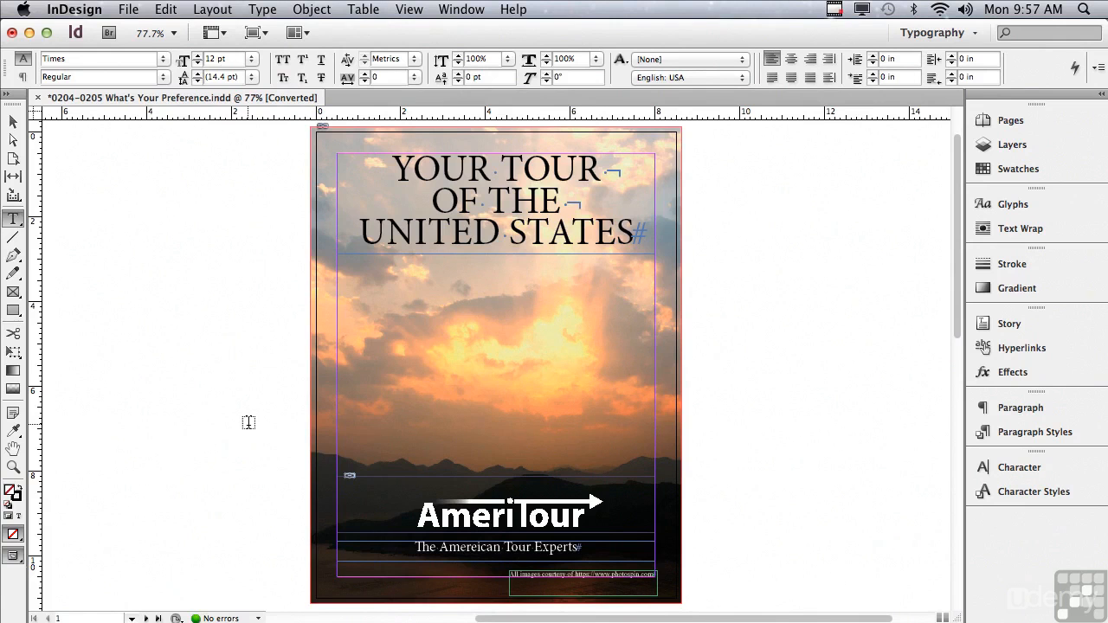
# Open the General preferences dialog and move it higher on the screen
pyautogui.press('super+k')
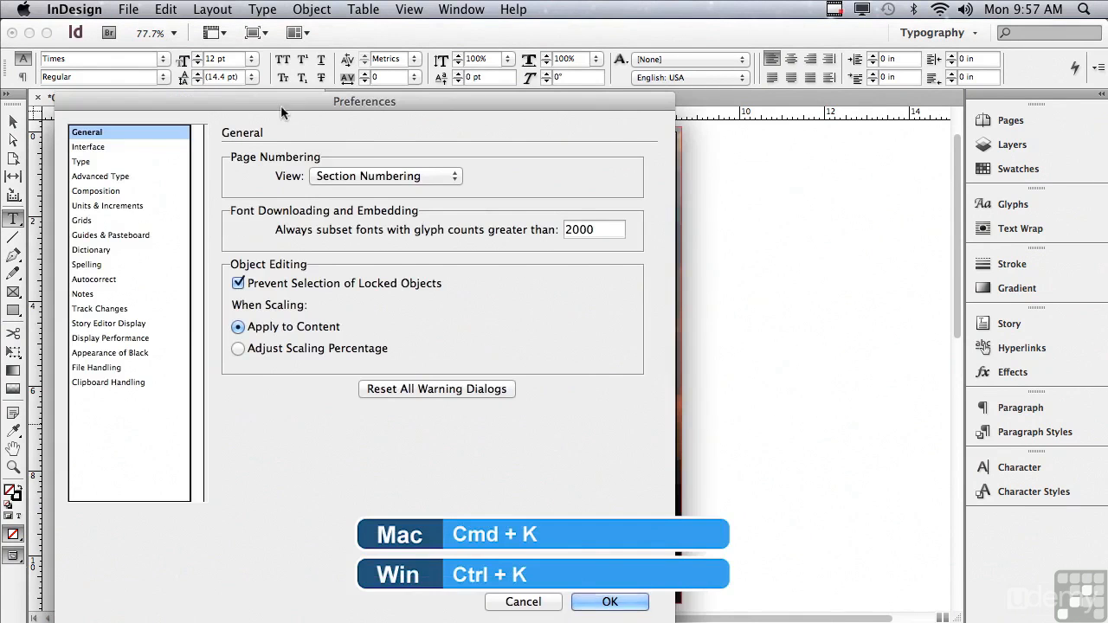
pyautogui.moveTo(281, 101); pyautogui.dragTo(298, 29)
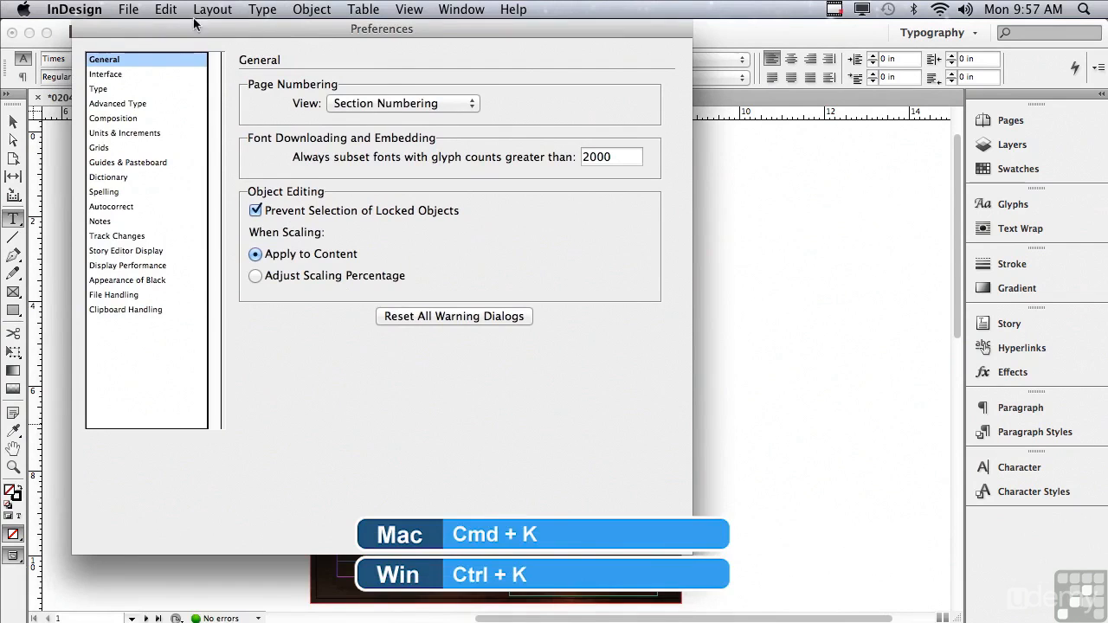
pyautogui.click(59, 10)
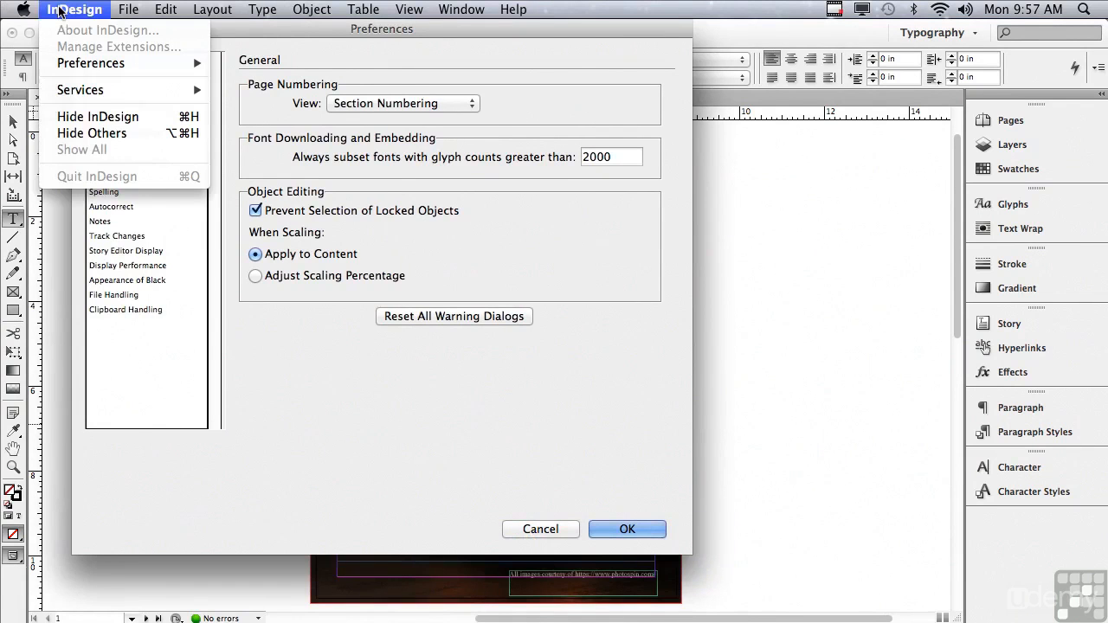
pyautogui.moveTo(67, 66)
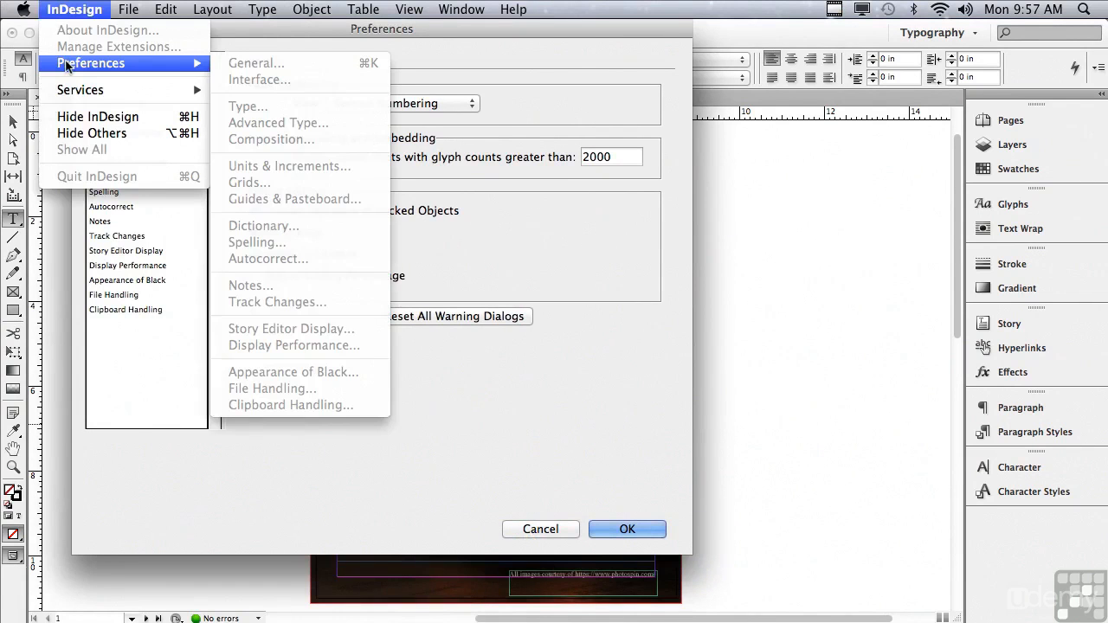
pyautogui.click(14, 59)
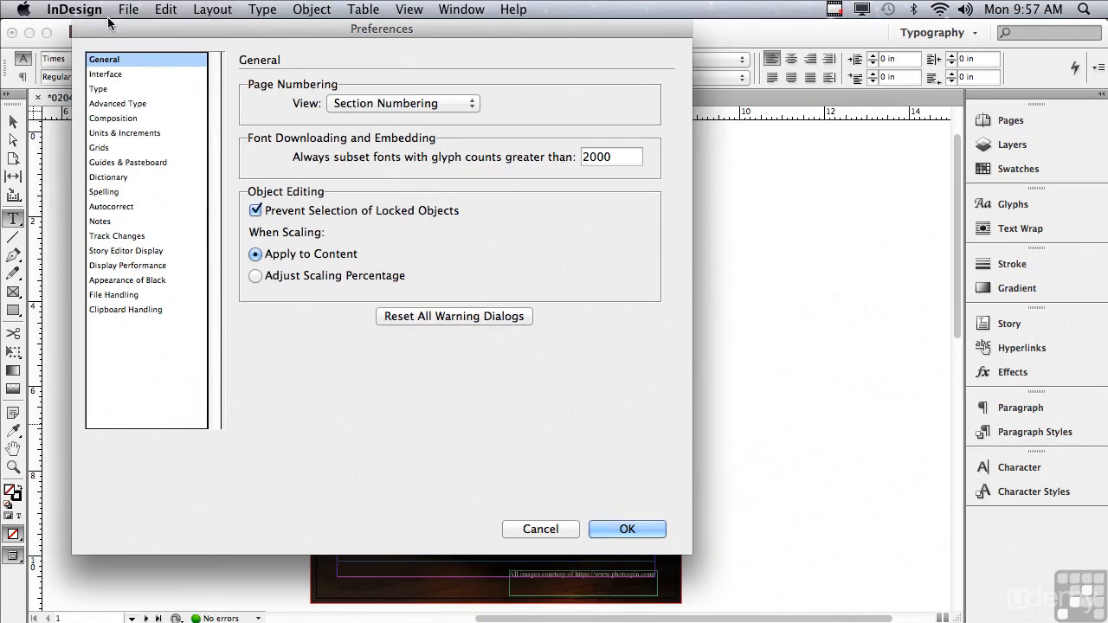
pyautogui.click(158, 10)
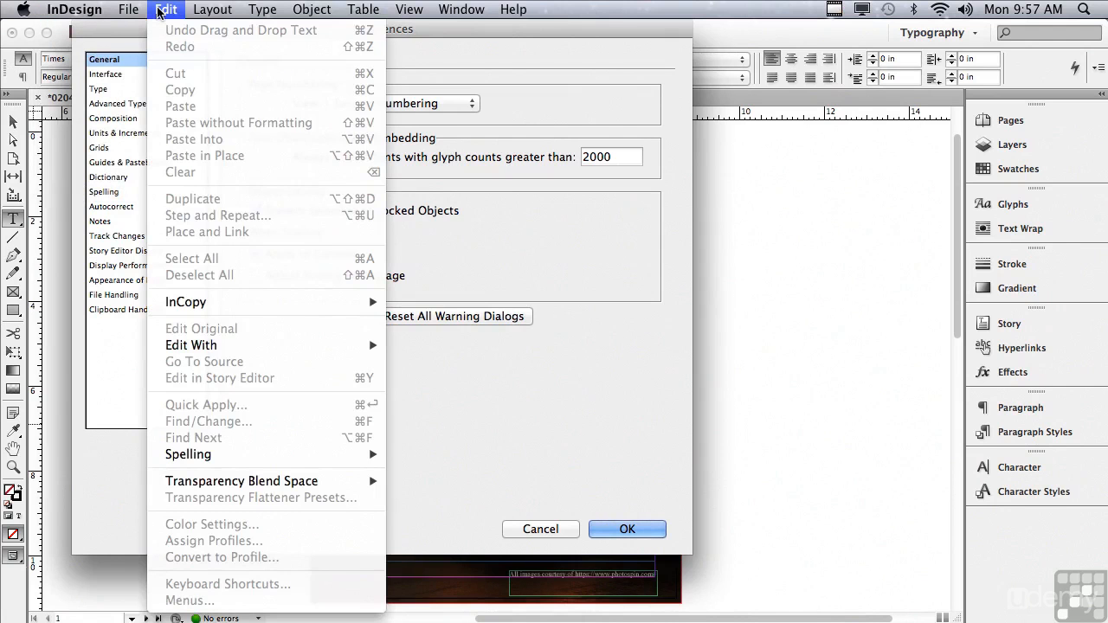
pyautogui.click(158, 11)
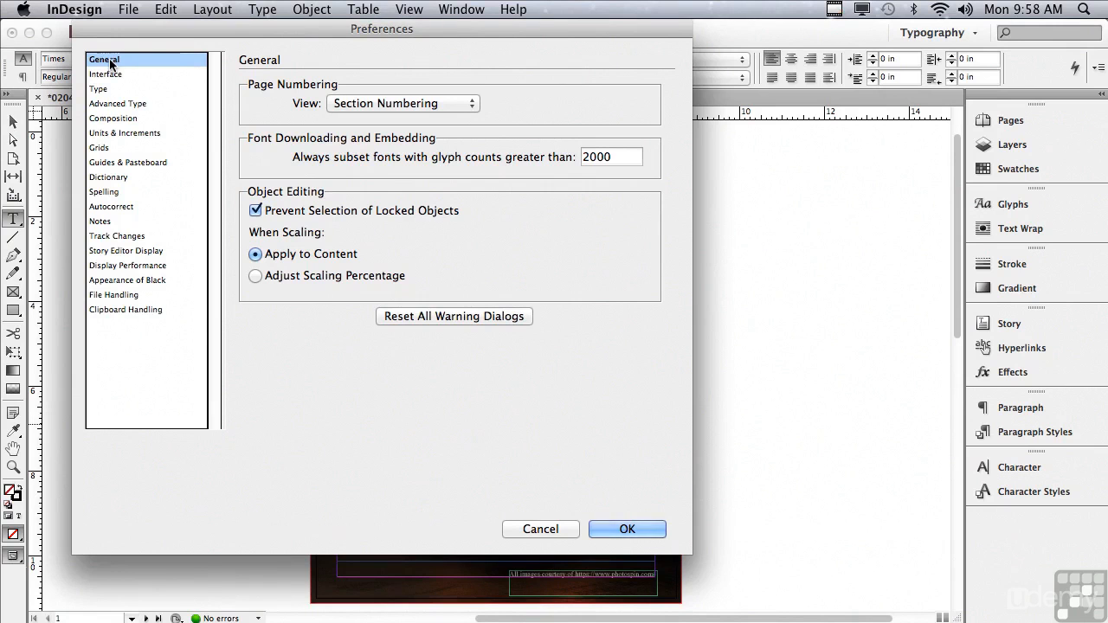
# Reset all warning dialogs in the General preferences and acknowledge the alert
pyautogui.click(407, 317)
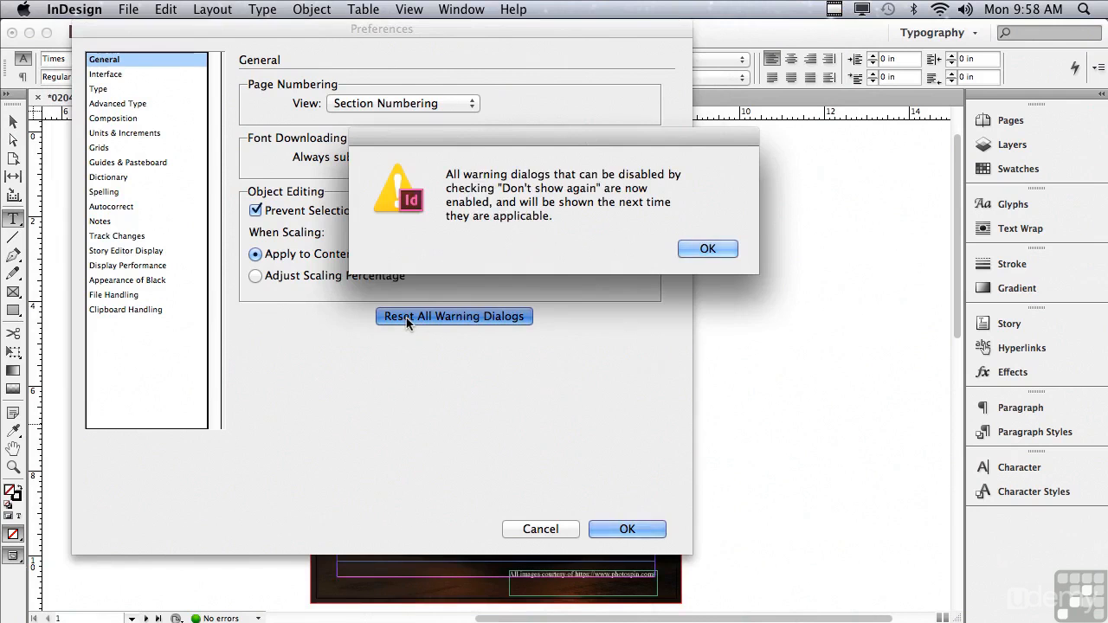
pyautogui.click(707, 249)
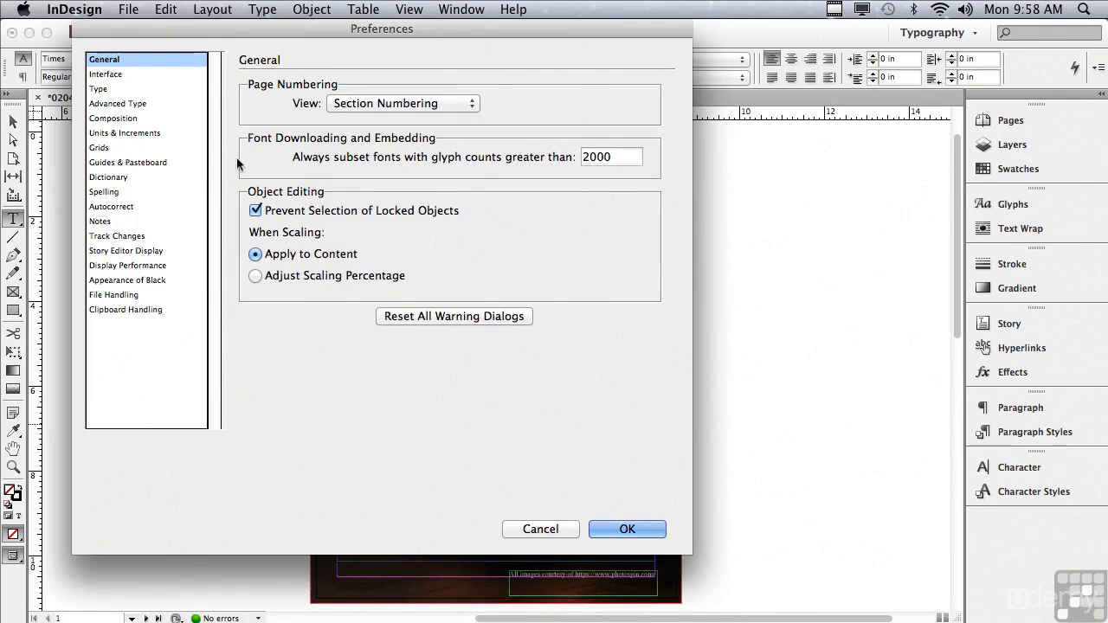
# Toggle Auto-Collapse Icon Panels off and back on in the Interface preferences, then close Preferences
pyautogui.click(101, 75)
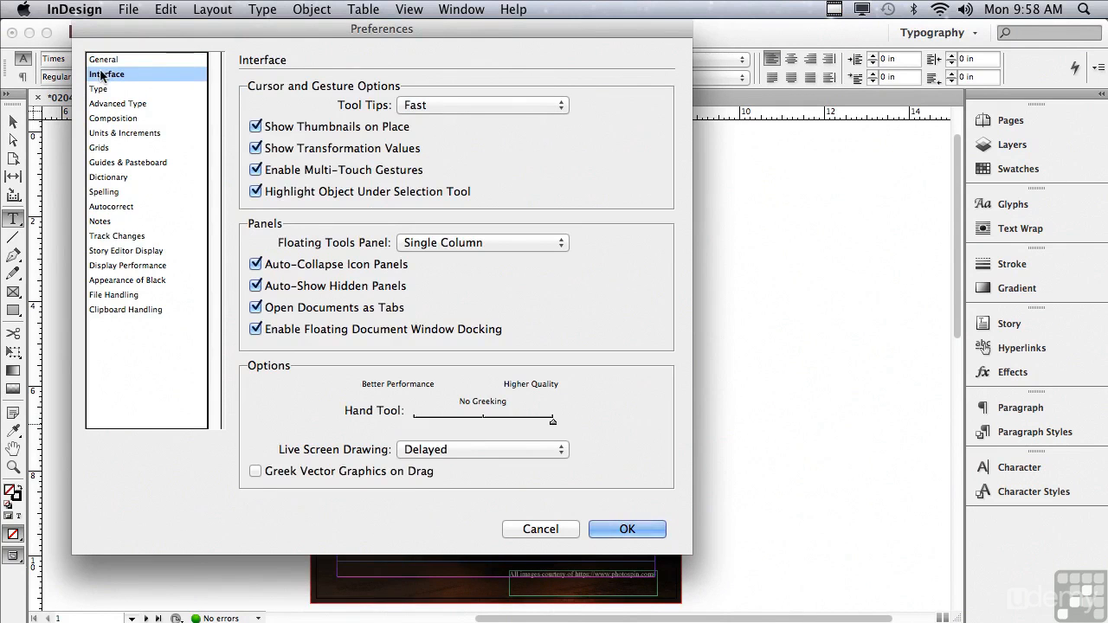
pyautogui.click(254, 266)
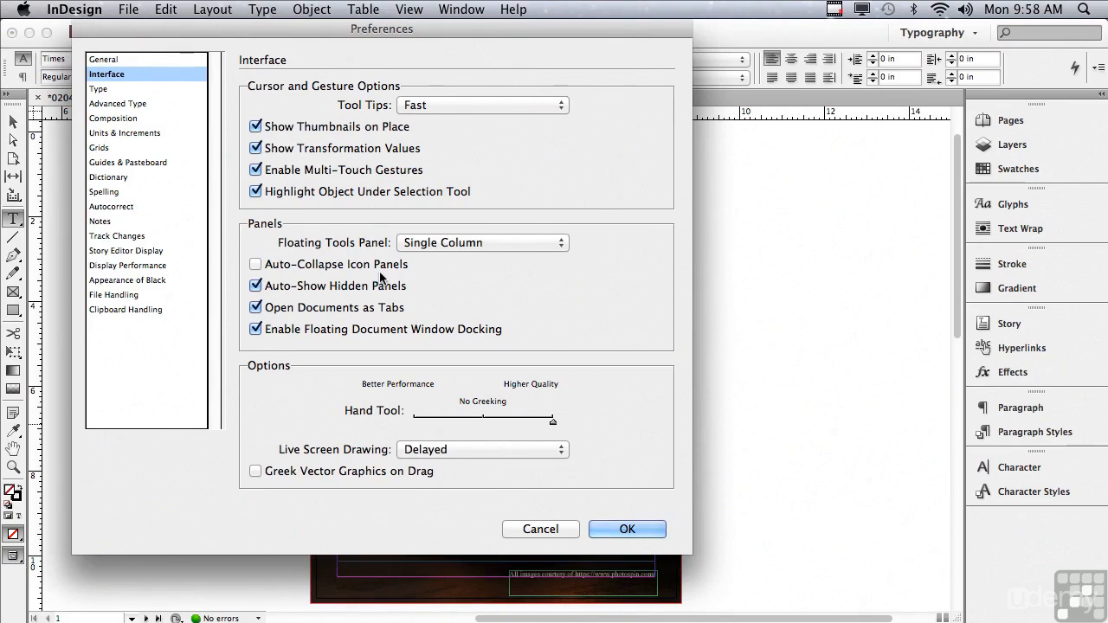
pyautogui.click(255, 265)
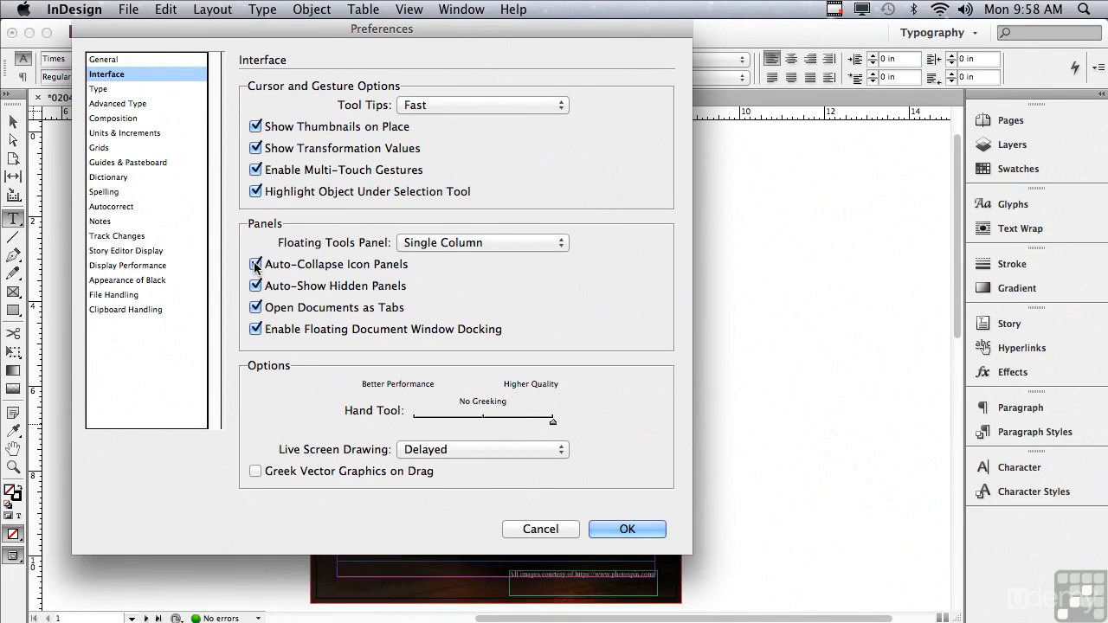
pyautogui.click(626, 529)
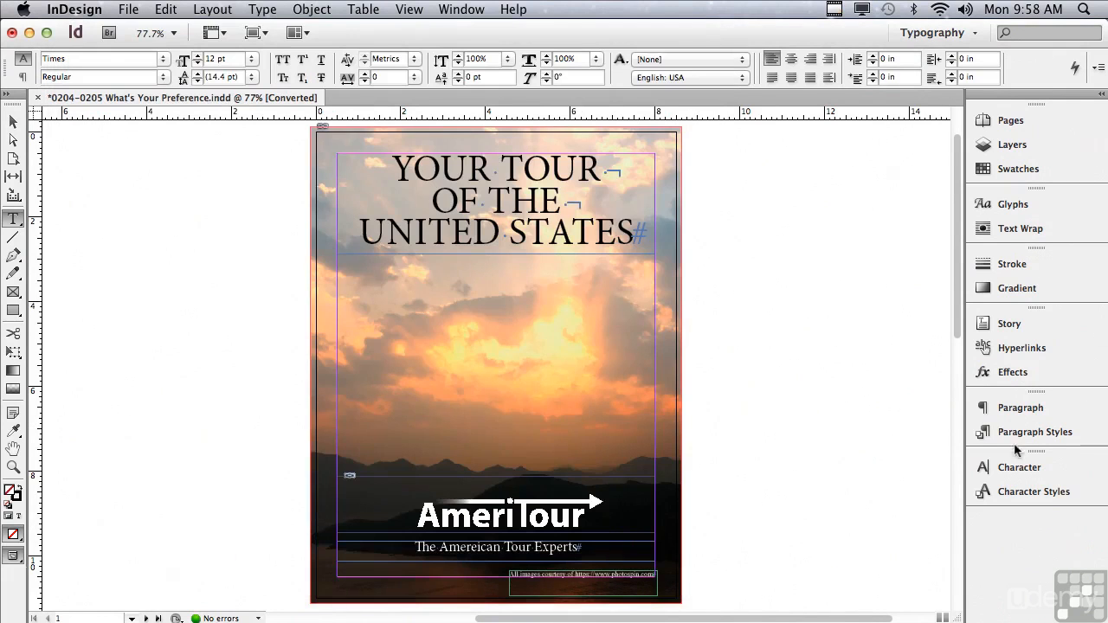
# Open the Character panel and select the headline, then reopen it and select the tagline text
pyautogui.click(1010, 468)
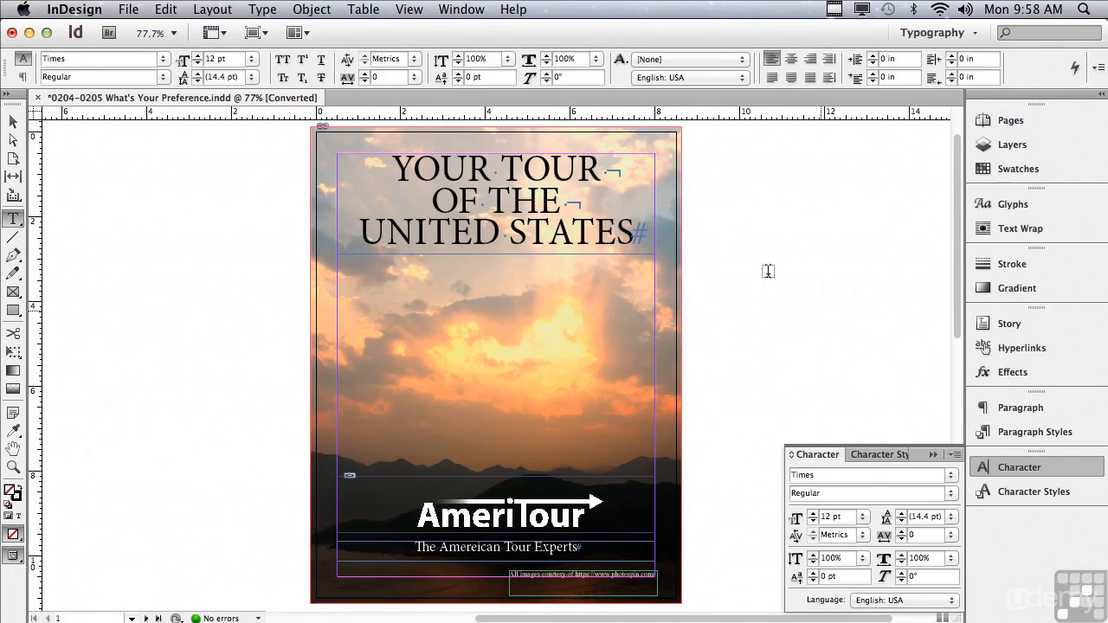
pyautogui.moveTo(390, 166); pyautogui.dragTo(658, 234)
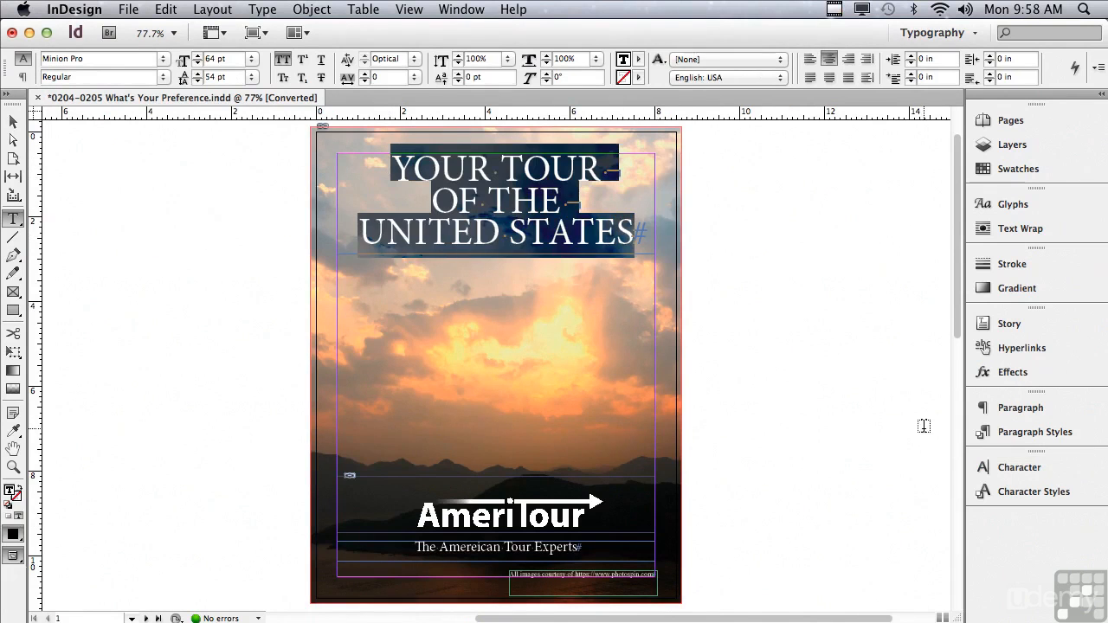
pyautogui.click(1004, 467)
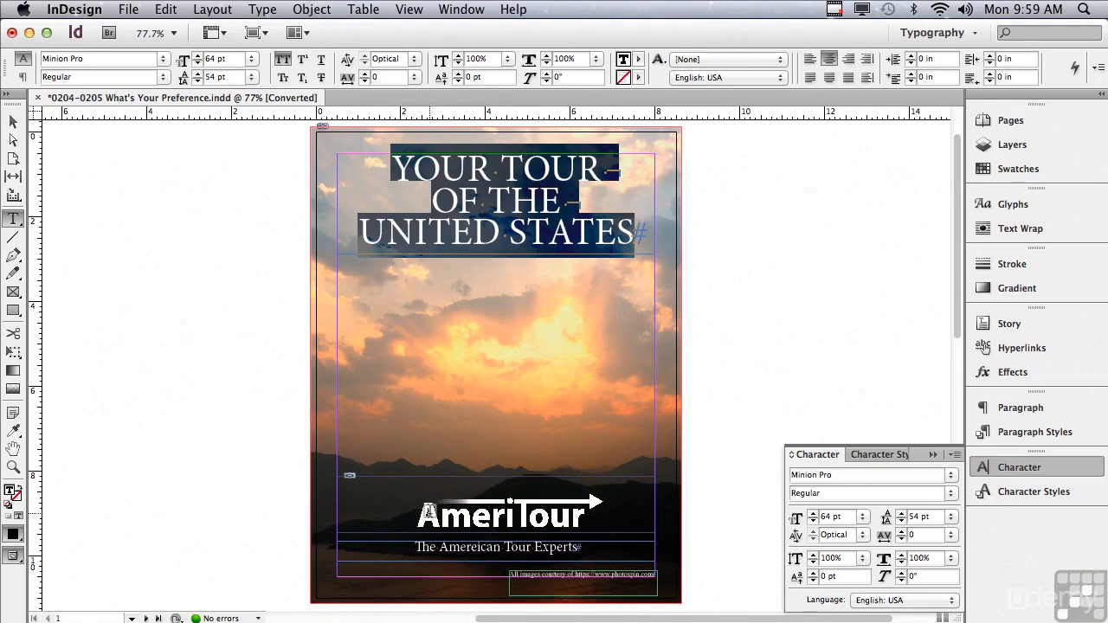
pyautogui.moveTo(415, 547); pyautogui.dragTo(579, 547)
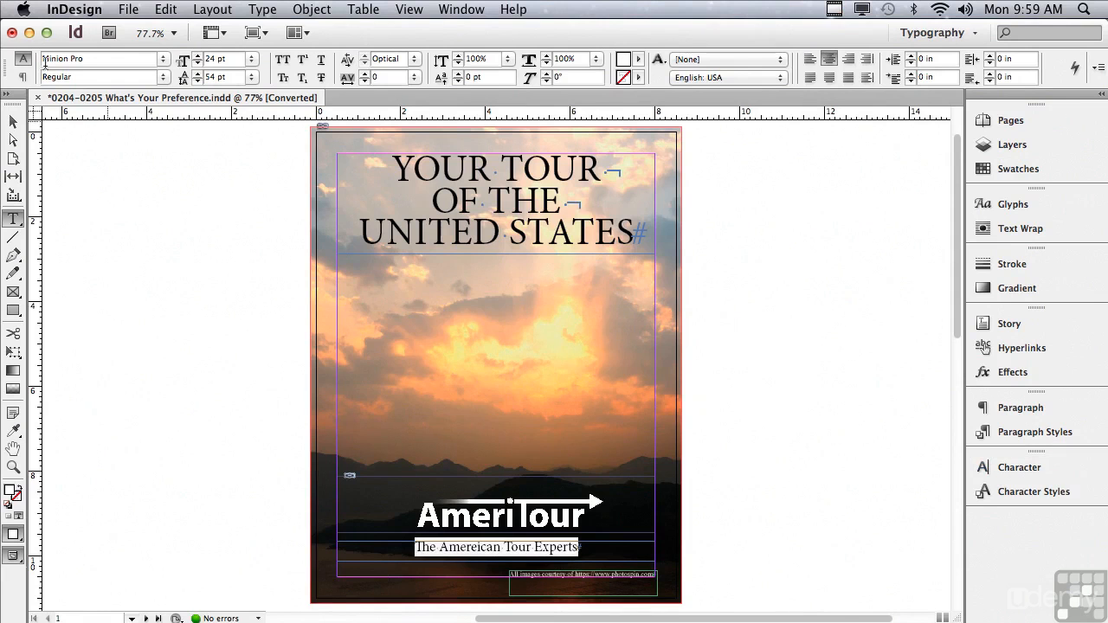
# Open the Interface preferences and turn off Auto-Collapse Icon Panels
pyautogui.click(87, 9)
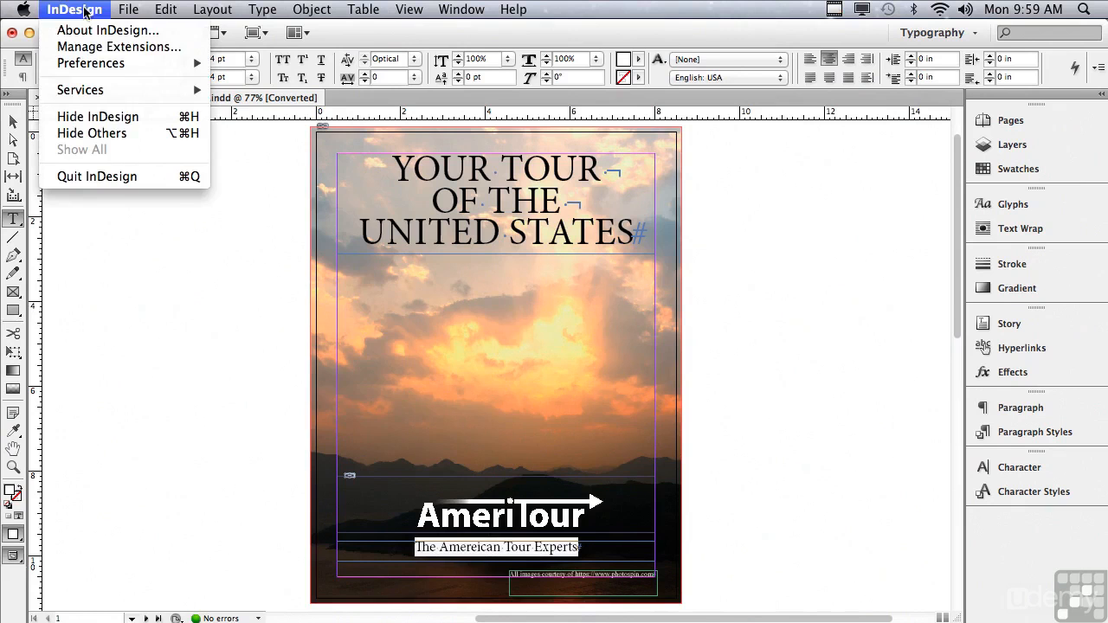
pyautogui.moveTo(83, 67)
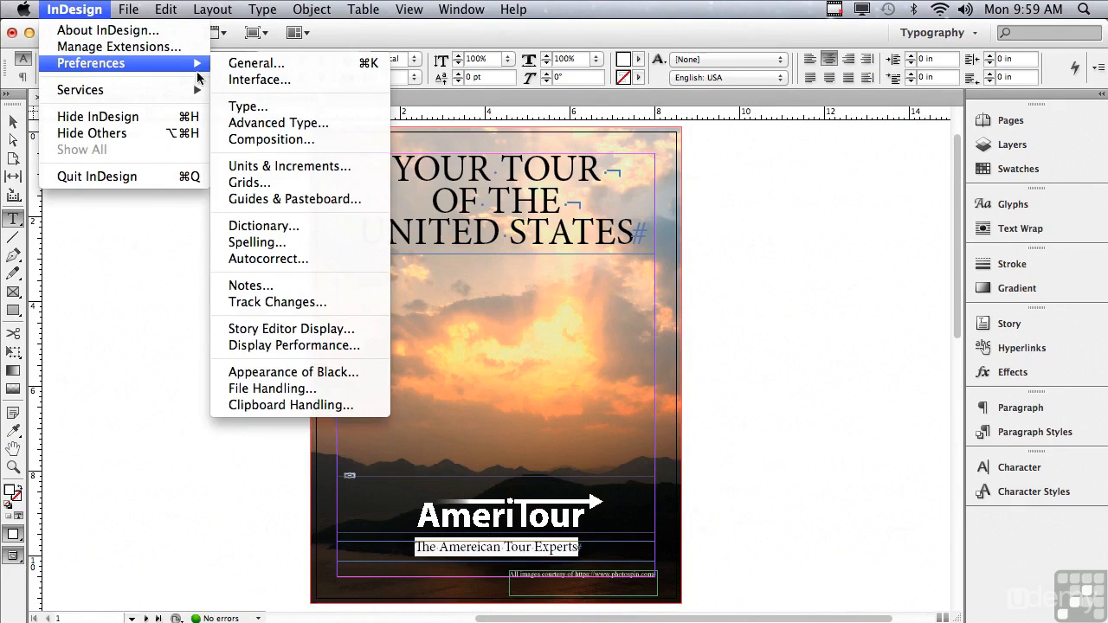
pyautogui.click(236, 78)
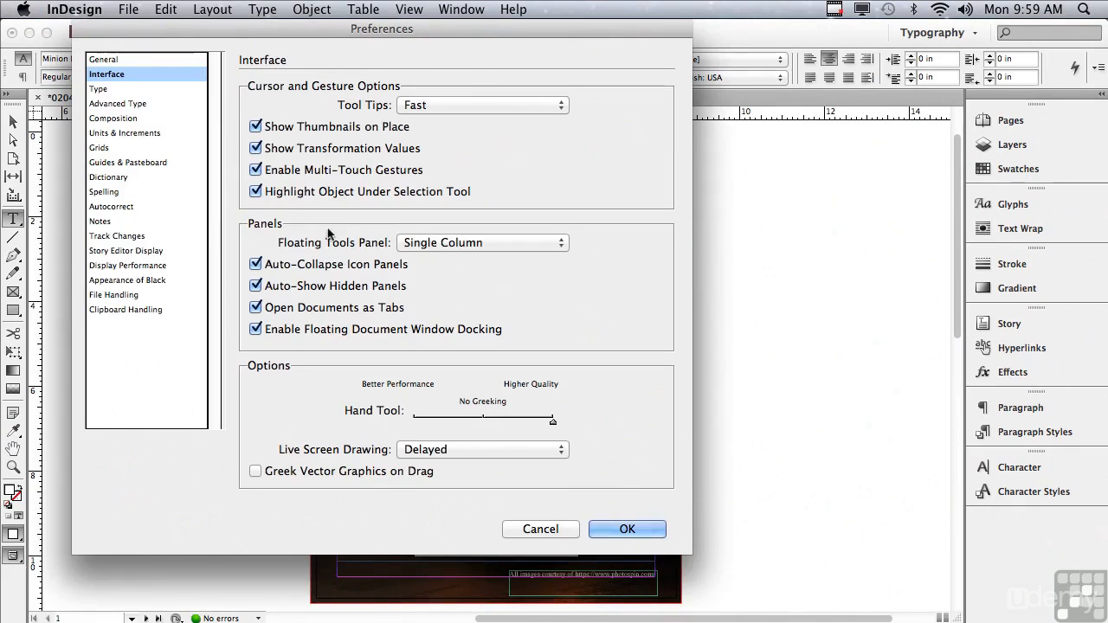
pyautogui.click(255, 265)
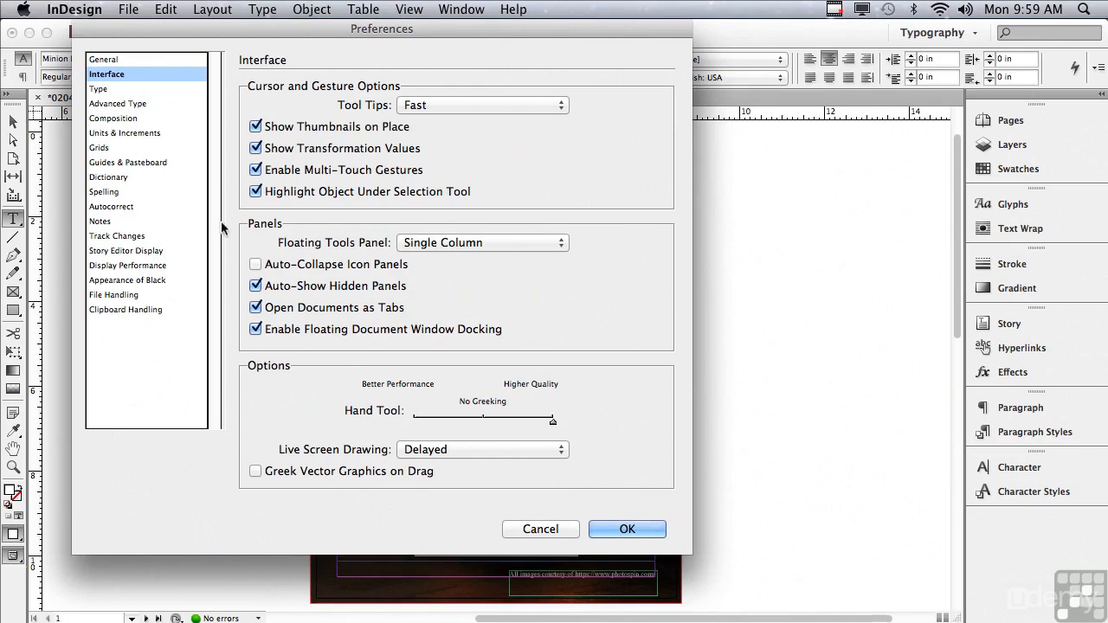
# Toggle drag-and-drop Enable in Layout View off and back on in the Type preferences, then apply the preferences
pyautogui.click(100, 89)
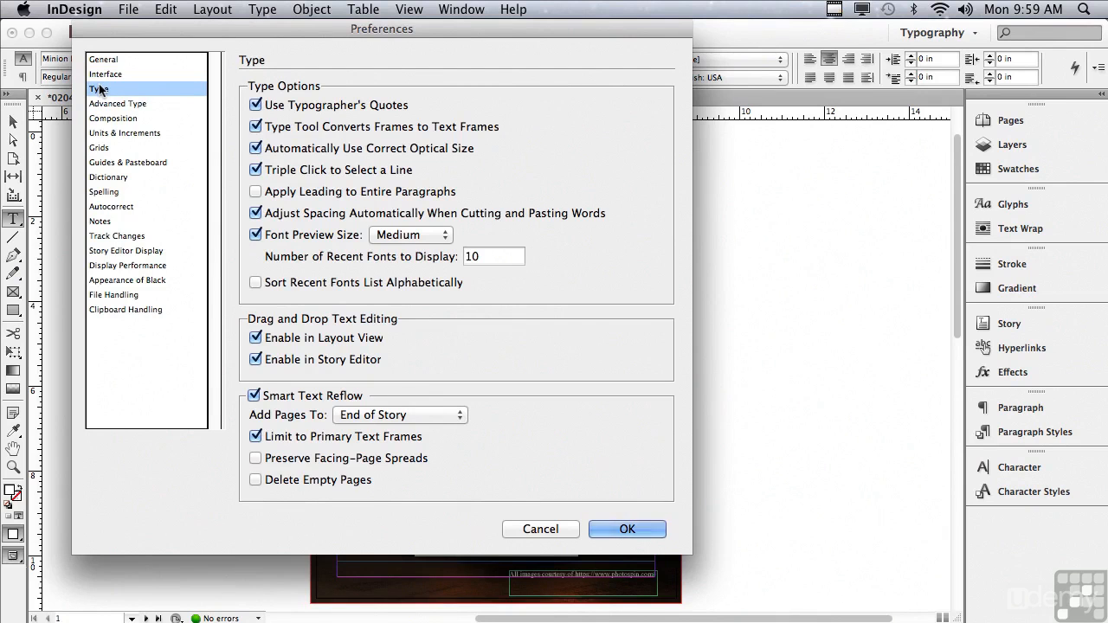
pyautogui.click(256, 338)
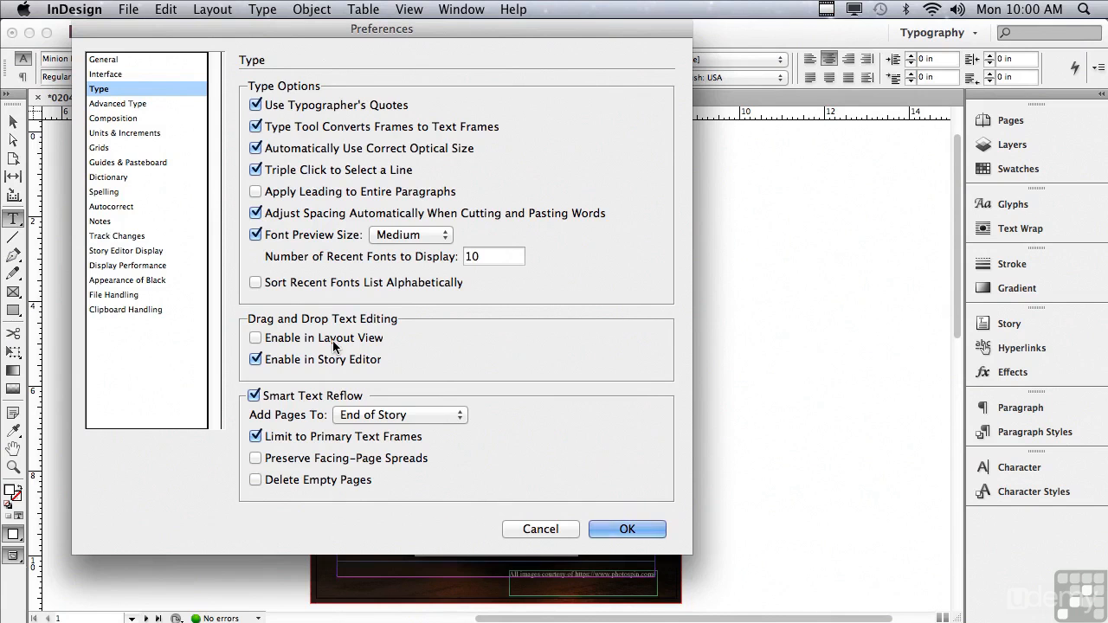
pyautogui.click(256, 338)
pyautogui.click(605, 530)
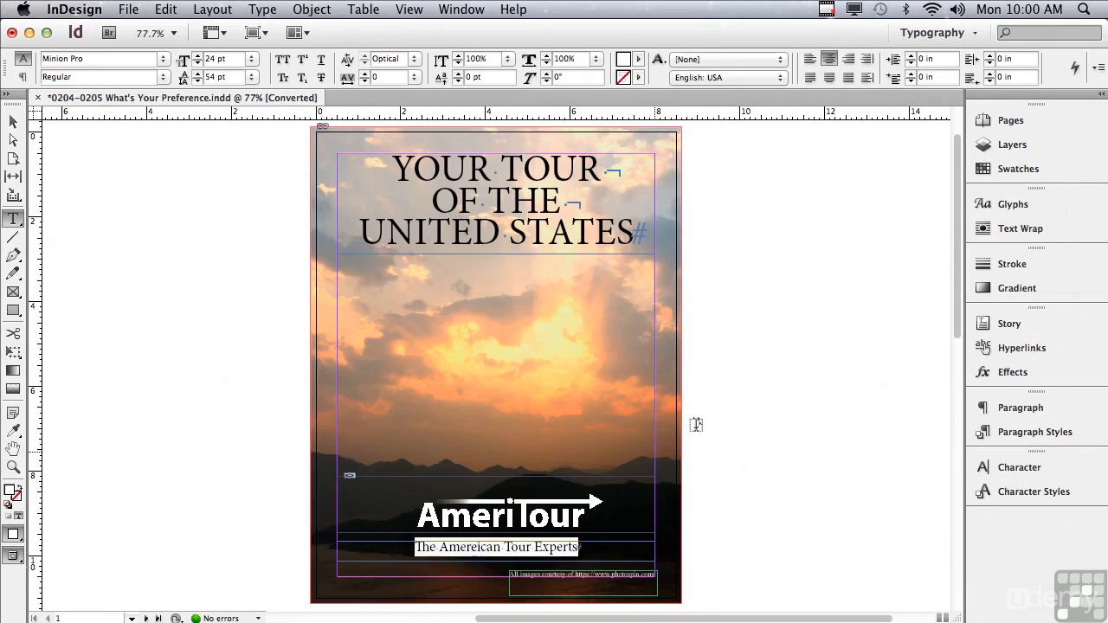
# On page 3, move the 'Am quissin ullesse' paragraph below the 'Qui dolorpor' paragraph in the second column
pyautogui.moveTo(955, 158); pyautogui.dragTo(902, 391)
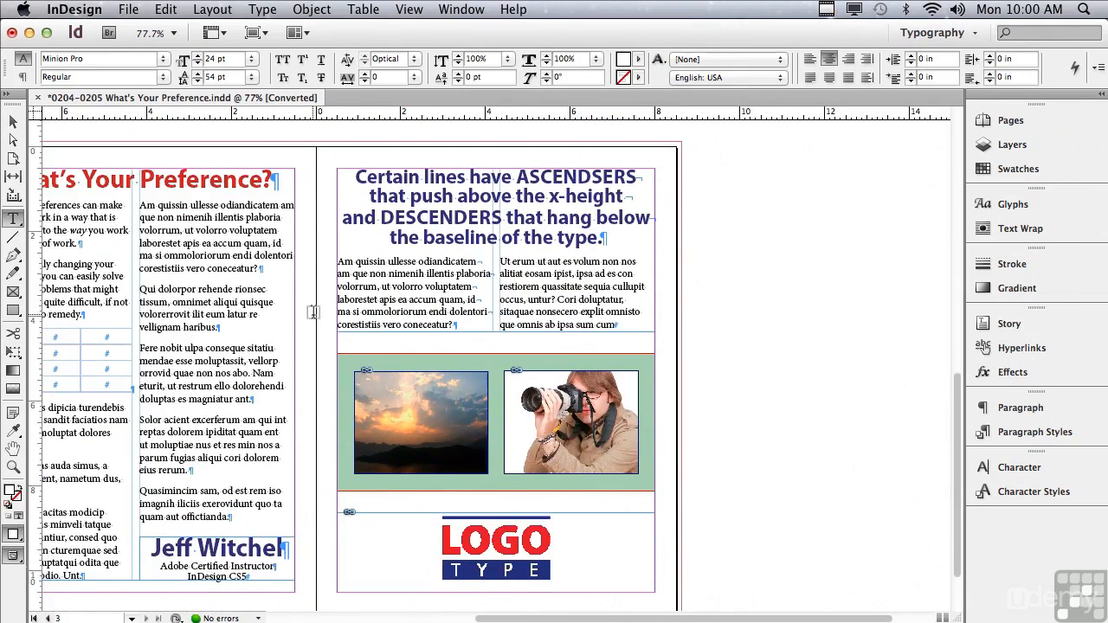
pyautogui.hscroll(-4, 511, 599)
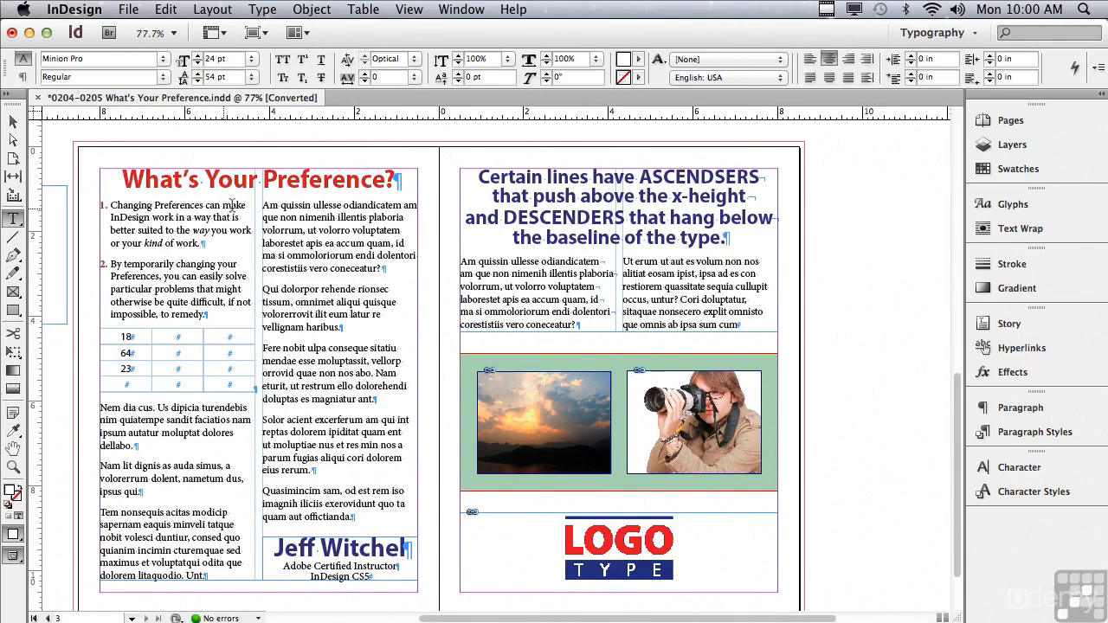
pyautogui.moveTo(263, 205); pyautogui.dragTo(426, 265)
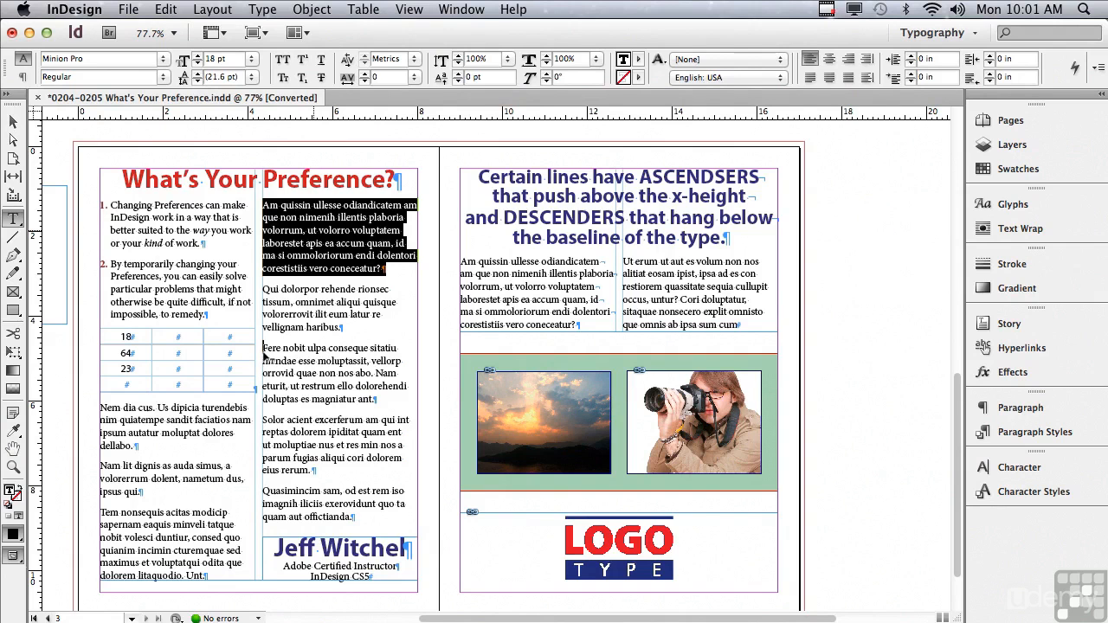
pyautogui.moveTo(265, 355); pyautogui.dragTo(264, 350)
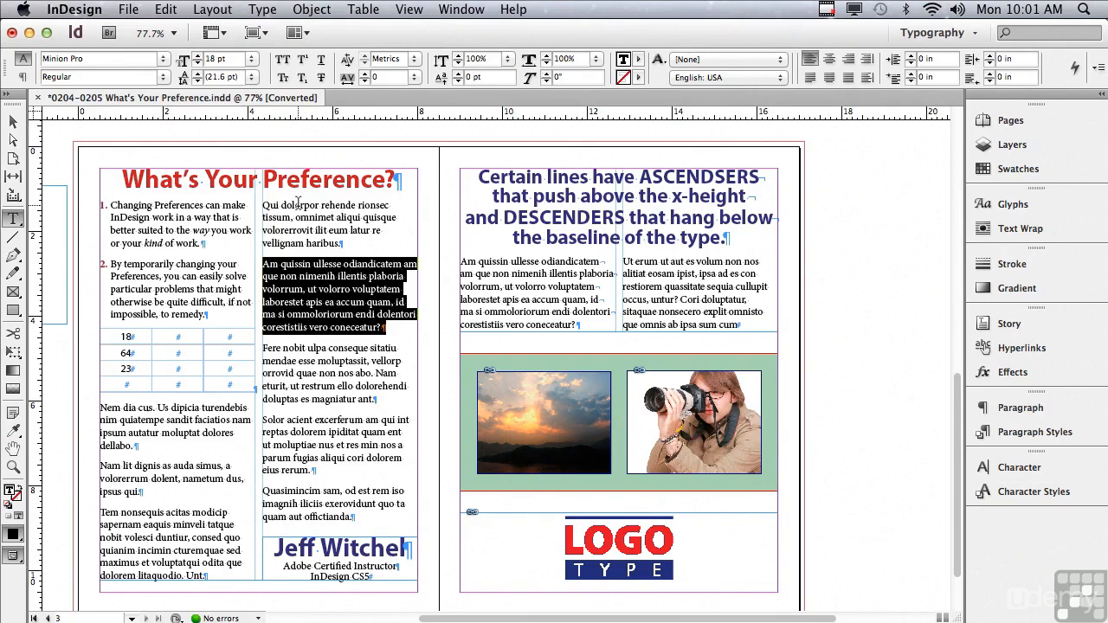
# Copy the 18 from the table's first cell into the adjacent cell of the same row
pyautogui.click(124, 337)
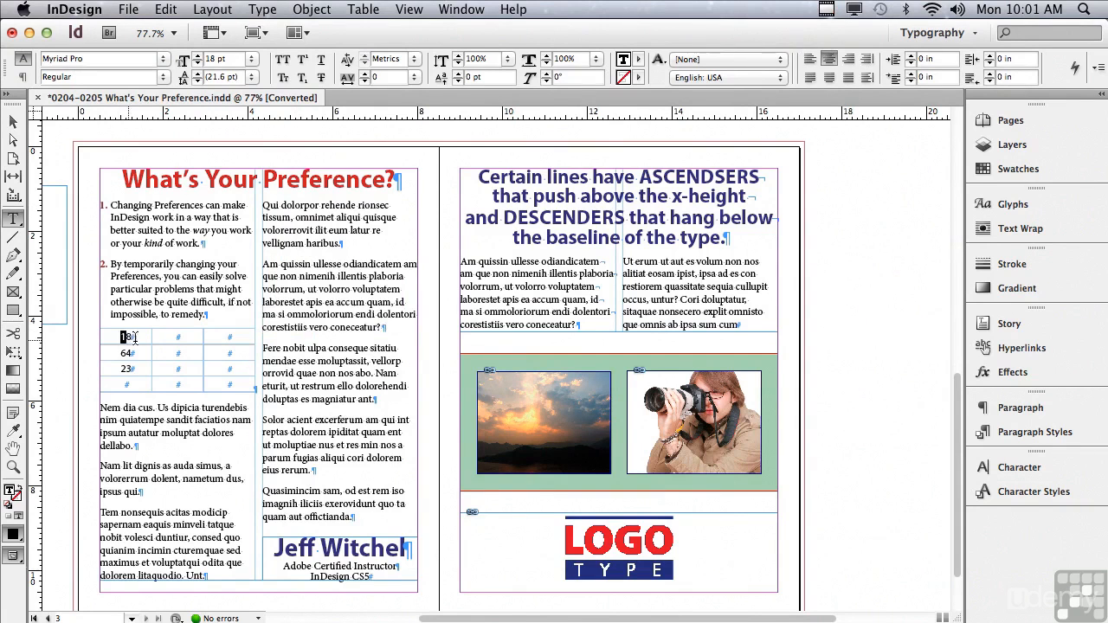
pyautogui.doubleClick(126, 338)
pyautogui.moveTo(126, 337); pyautogui.dragTo(177, 337)
pyautogui.moveTo(179, 340); pyautogui.dragTo(129, 340)
# Paste the second numbered paragraph, 'By temporarily changing your Preferences…', into the empty text frame on the pasteboard
pyautogui.moveTo(110, 263); pyautogui.dragTo(223, 320)
pyautogui.press('super+c')
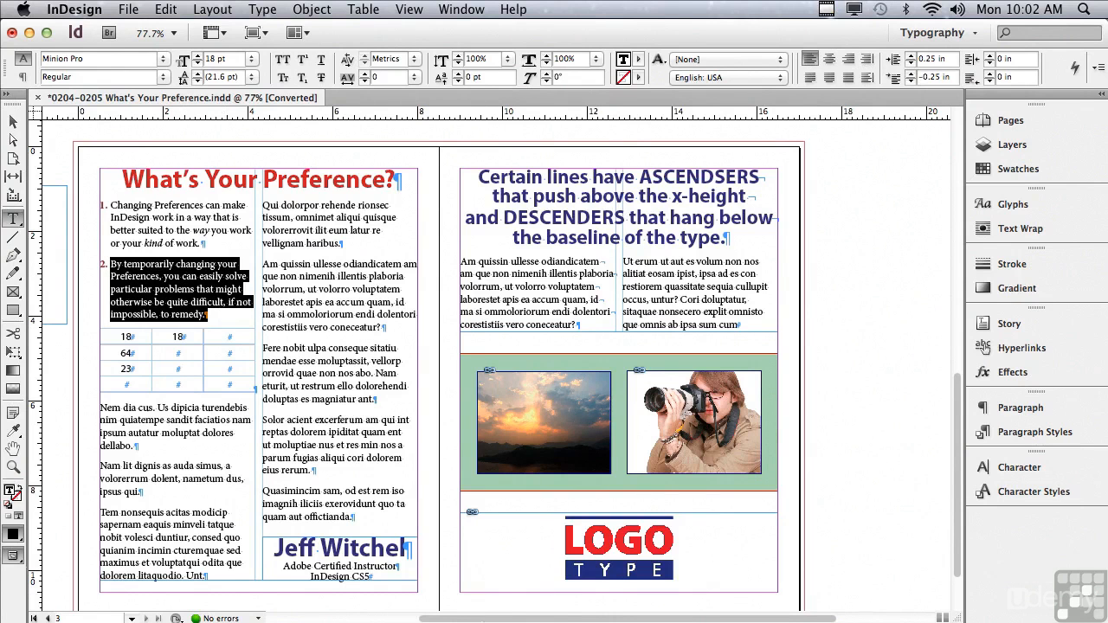
pyautogui.moveTo(483, 620); pyautogui.dragTo(336, 581)
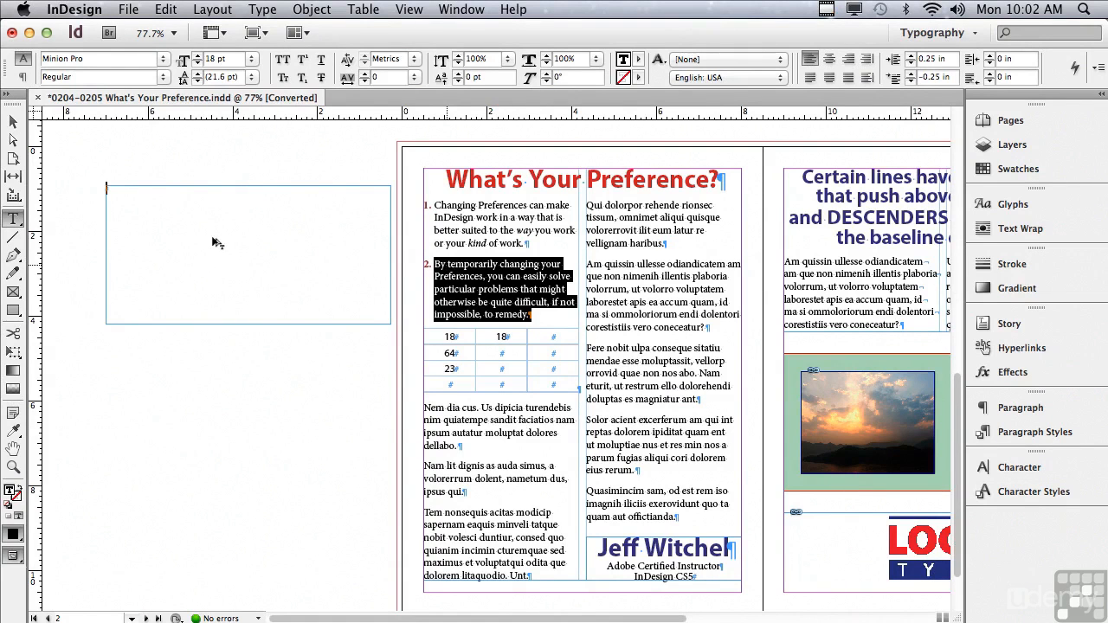
pyautogui.press('super+v')
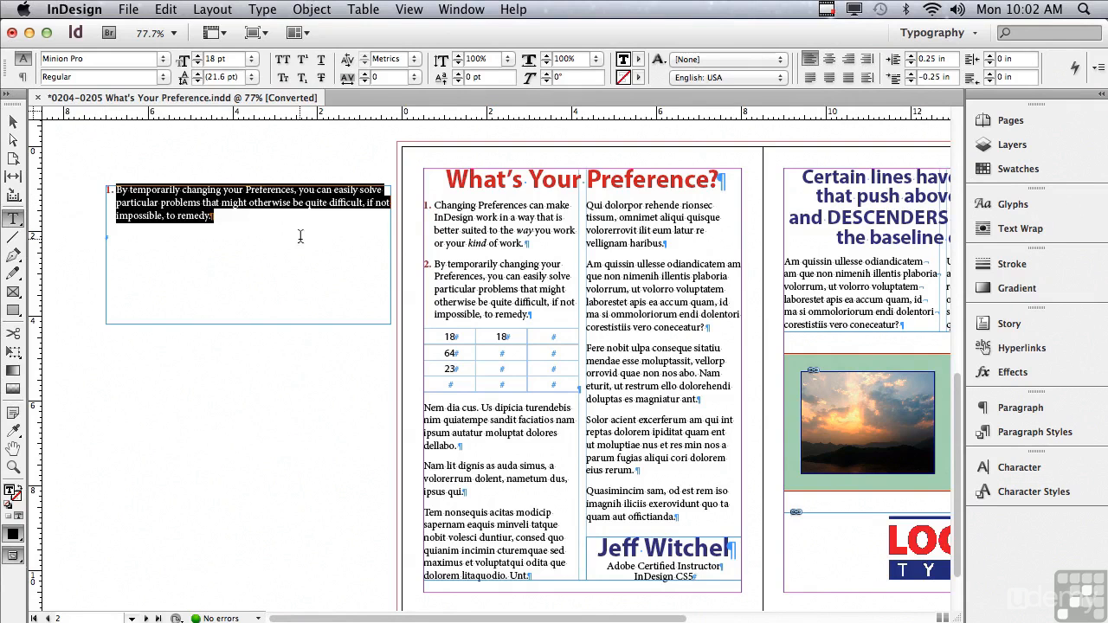
# Move the 'Nem dia cus' paragraph from the first column into the pasteboard text frame
pyautogui.moveTo(424, 405); pyautogui.dragTo(493, 445)
pyautogui.moveTo(444, 411); pyautogui.dragTo(262, 275)
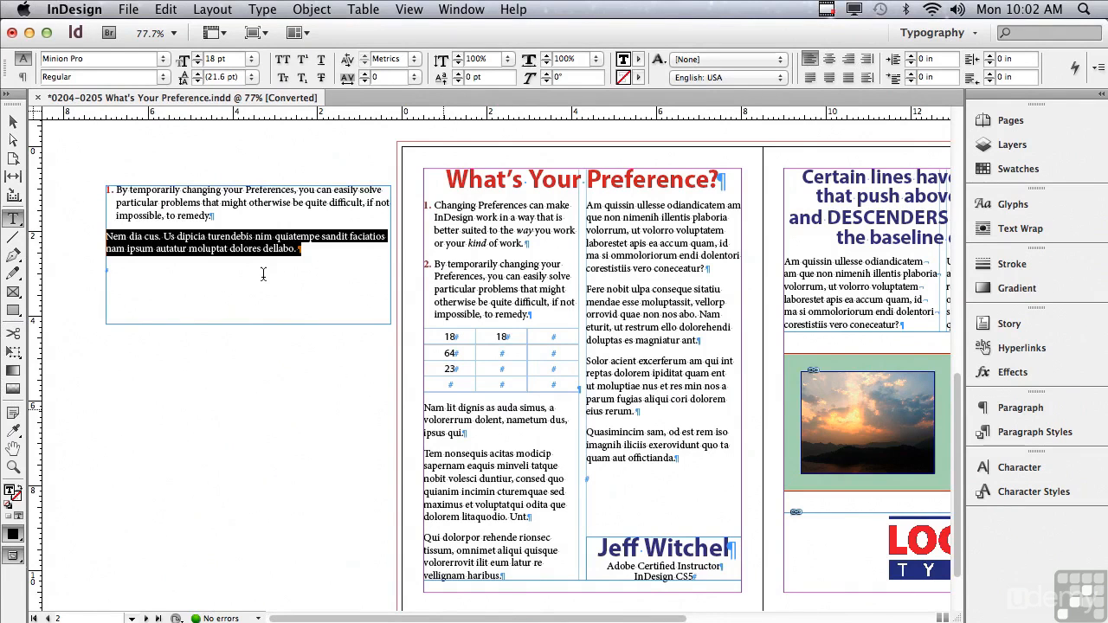
# Open Preferences and display the Type category
pyautogui.press('super')
pyautogui.press('super+k')
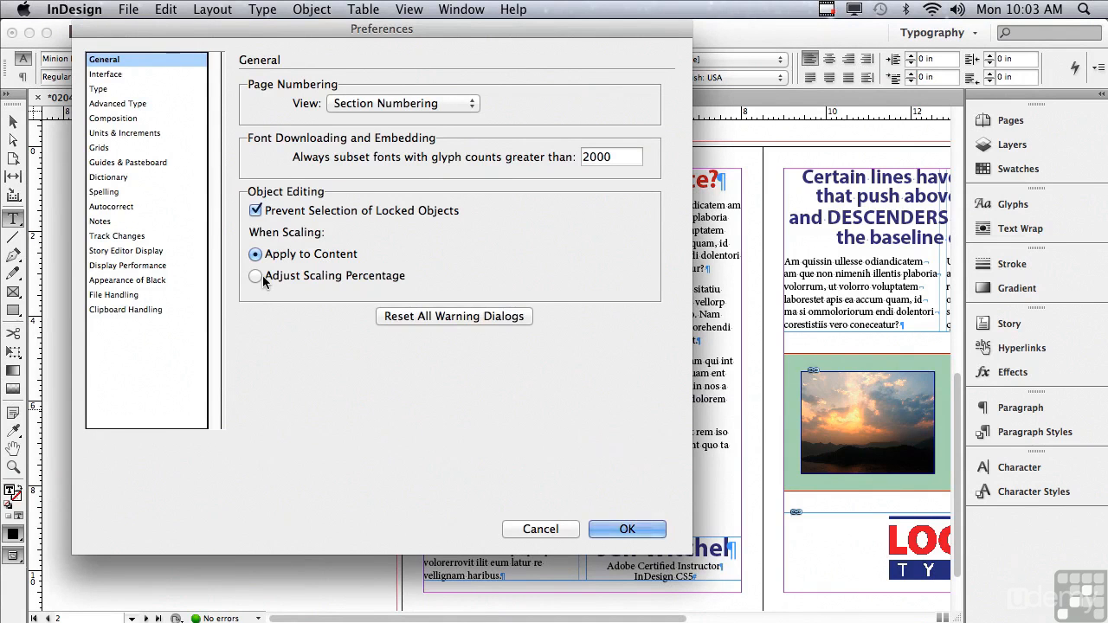
pyautogui.click(110, 90)
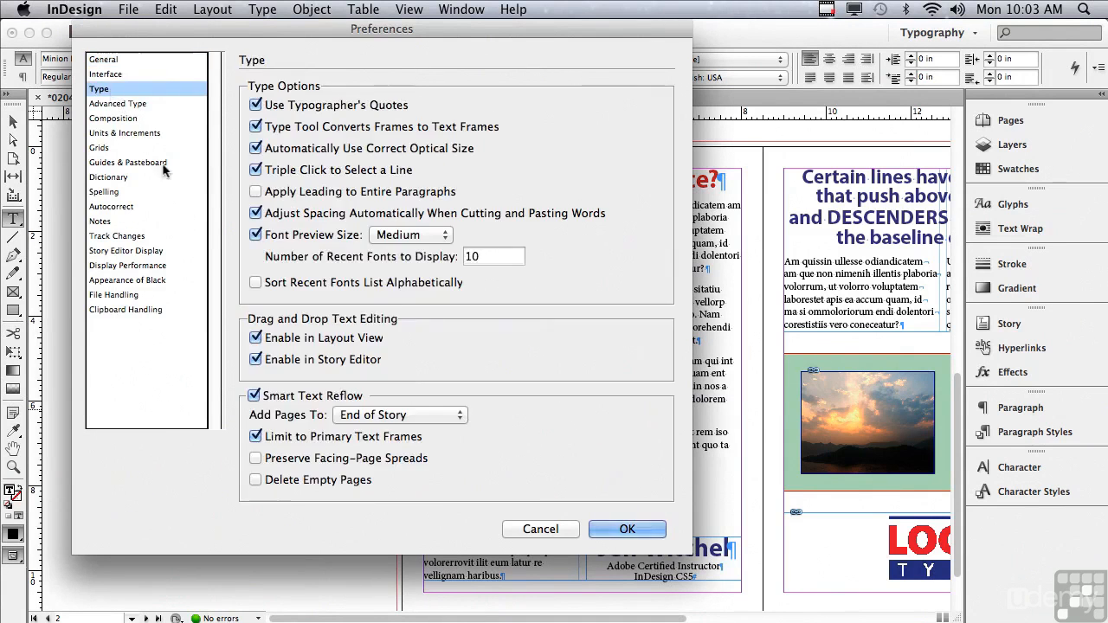